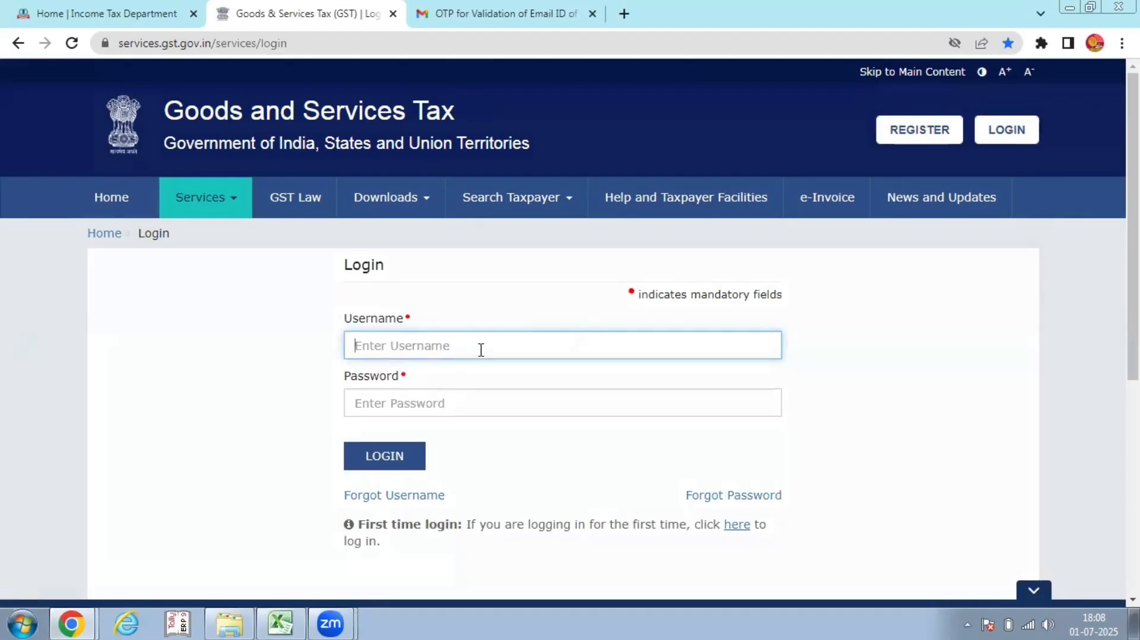
Fill the Username field with the saved account name and move to the Password field
key(Tab)
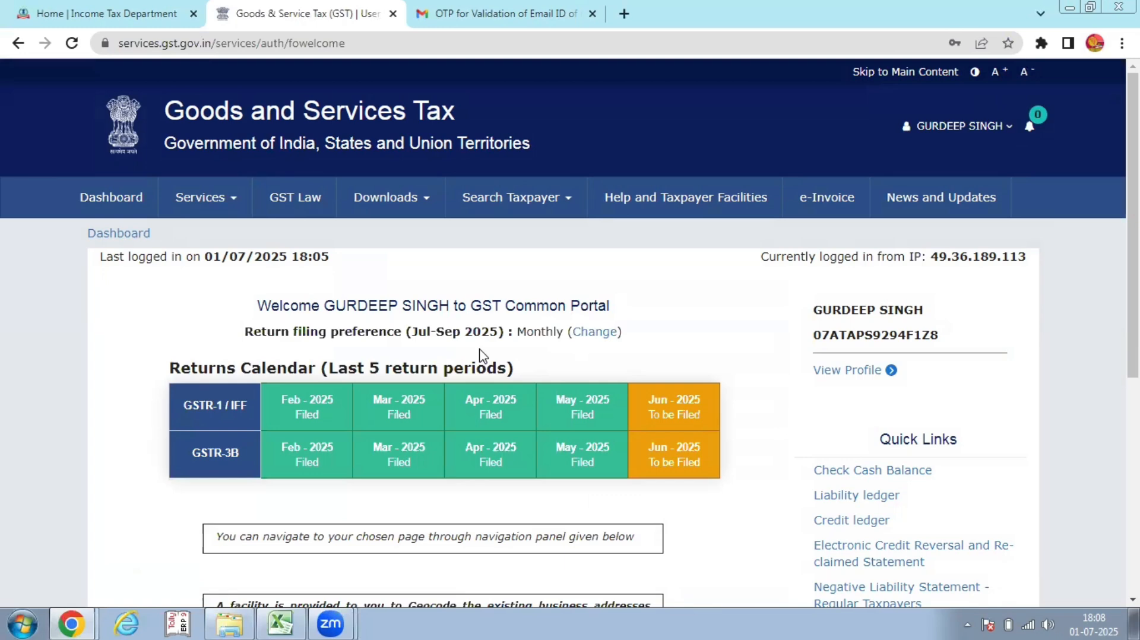
Open Application for Cancellation of Registration under Services > Registration
click(193, 199)
click(97, 238)
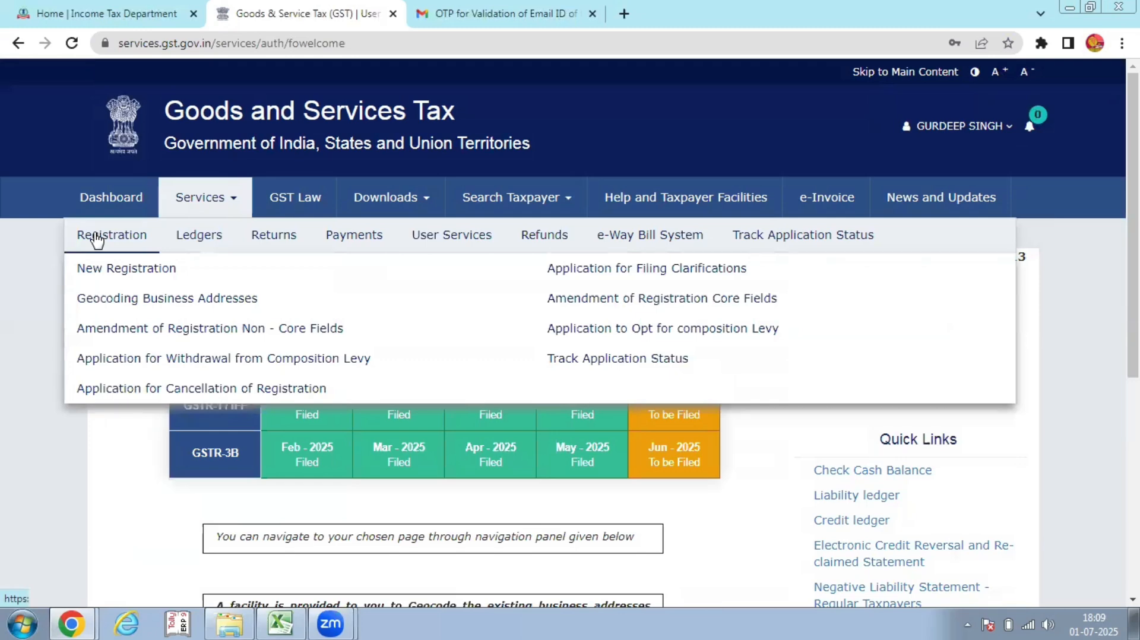
click(124, 388)
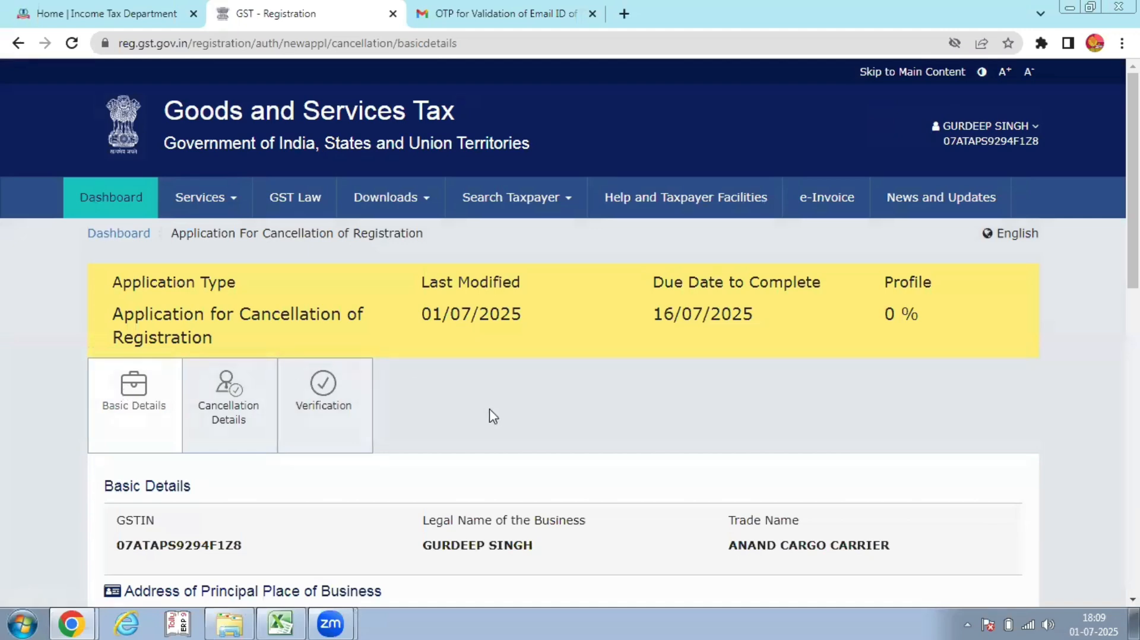
Tick 'Address Same as above' so the correspondence address copies the principal place of business
scroll(557, 448, down, 3)
scroll(198, 297, down, 3)
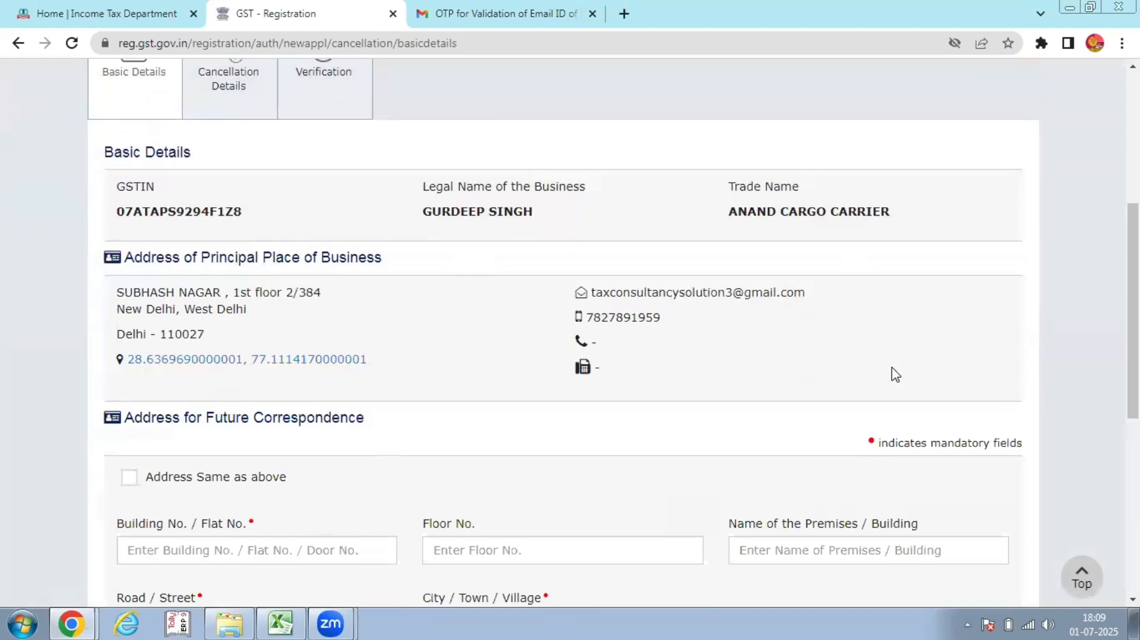
scroll(469, 423, down, 3)
scroll(519, 433, down, 5)
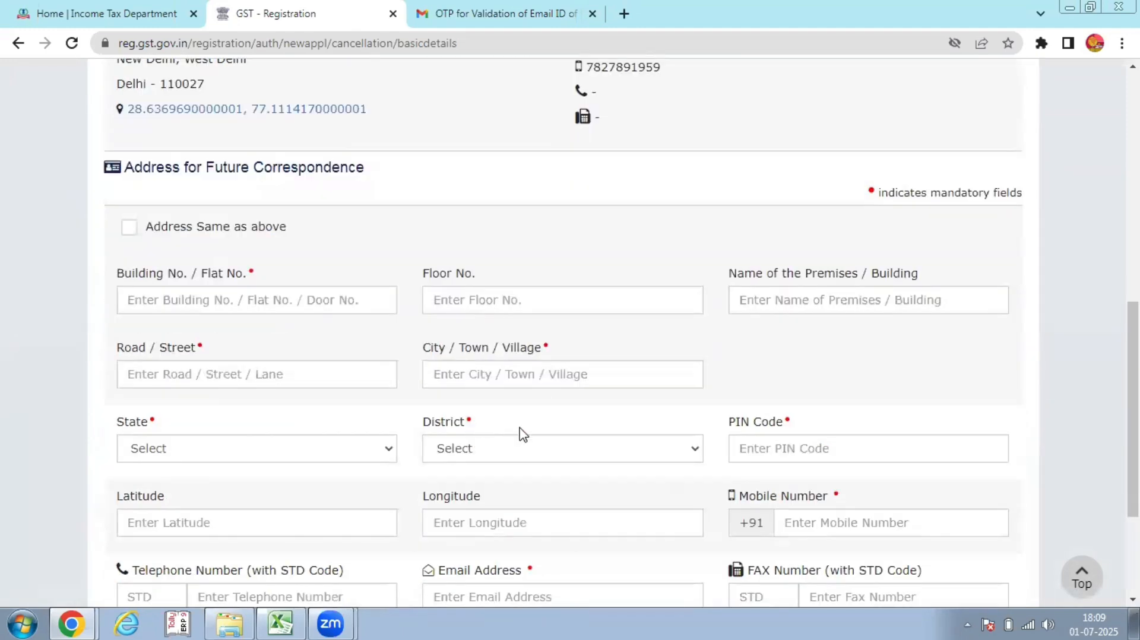
scroll(518, 433, up, 3)
click(128, 228)
Save the basic details and continue to the cancellation details
scroll(820, 482, down, 2)
scroll(819, 482, down, 2)
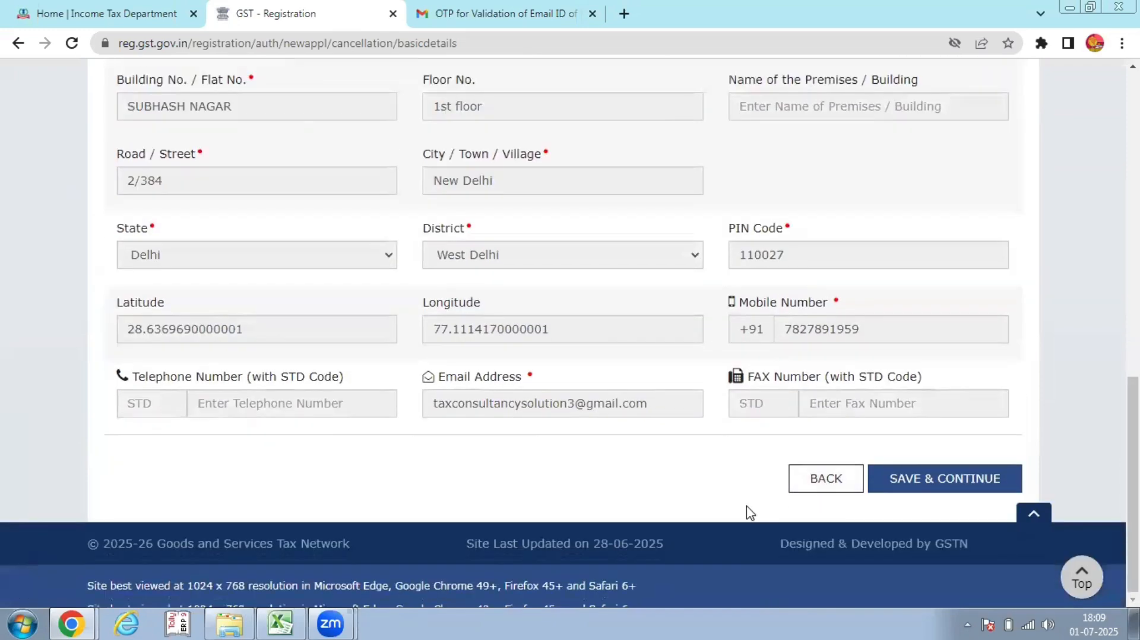
scroll(616, 503, up, 6)
scroll(611, 502, down, 6)
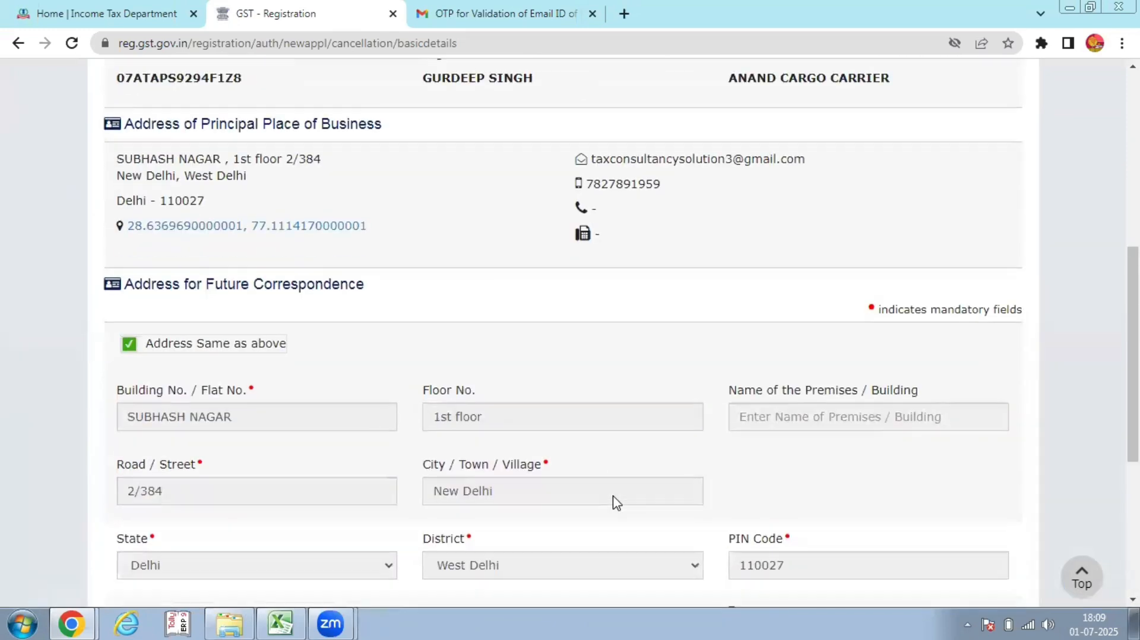
scroll(577, 417, up, 4)
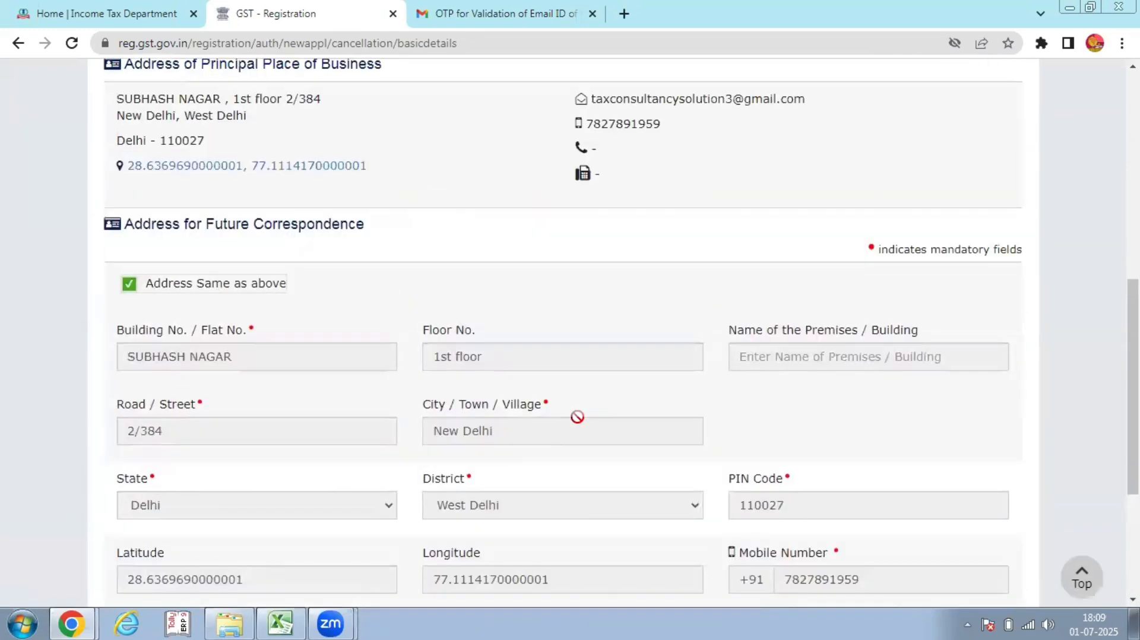
scroll(577, 417, down, 4)
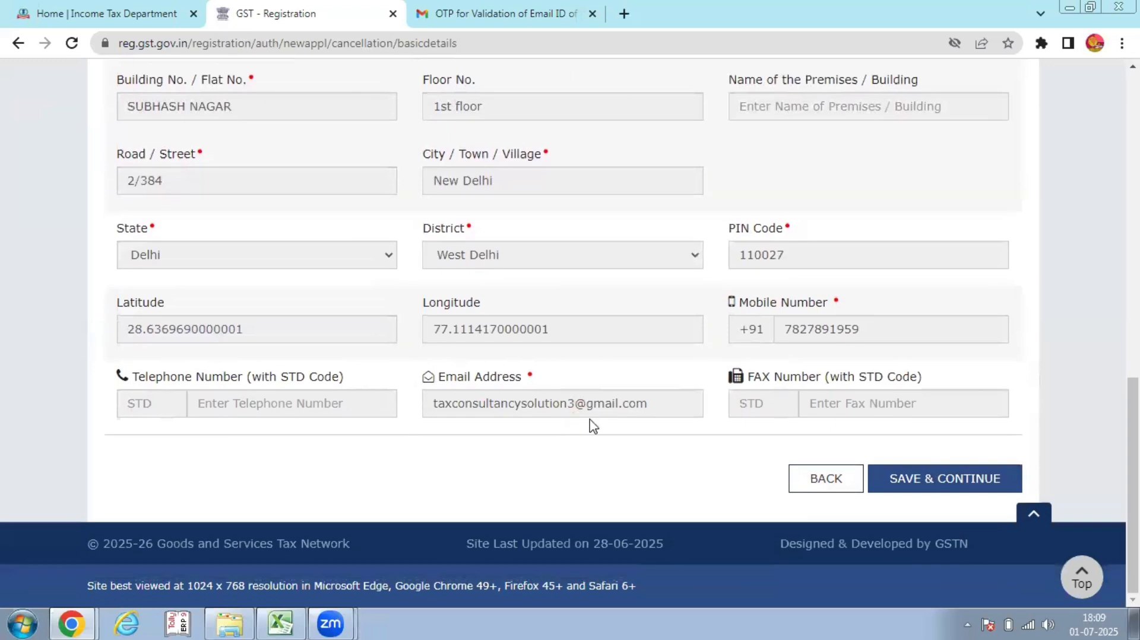
click(905, 482)
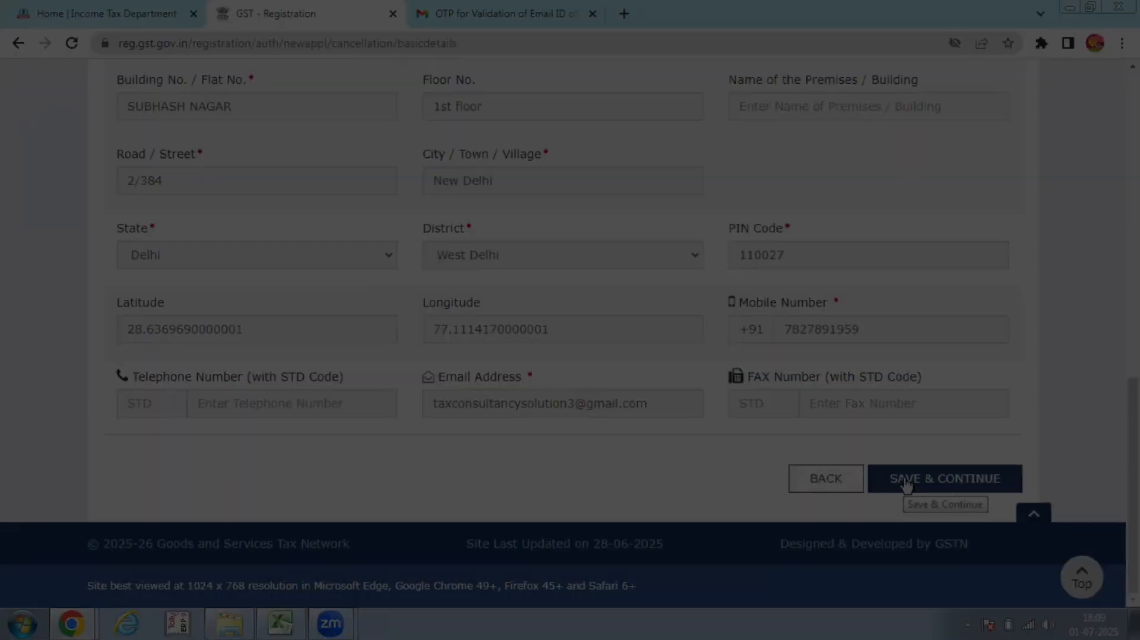
Set the cancellation reason to 'Change in constitution of business leading to change in PAN'
scroll(738, 411, down, 4)
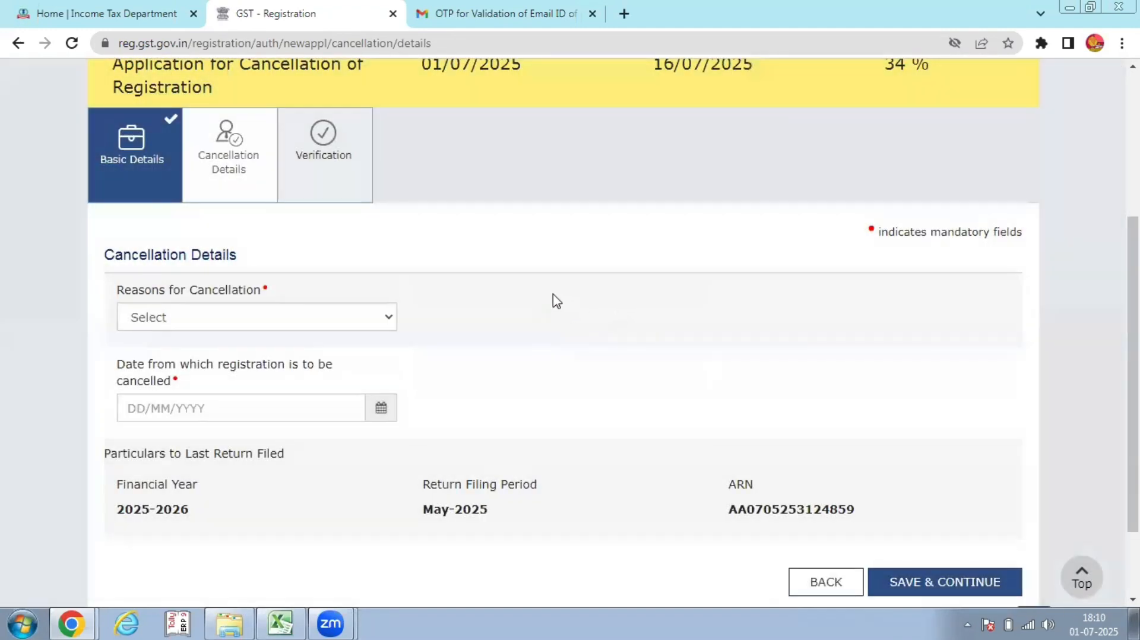
scroll(555, 300, down, 2)
scroll(496, 309, up, 2)
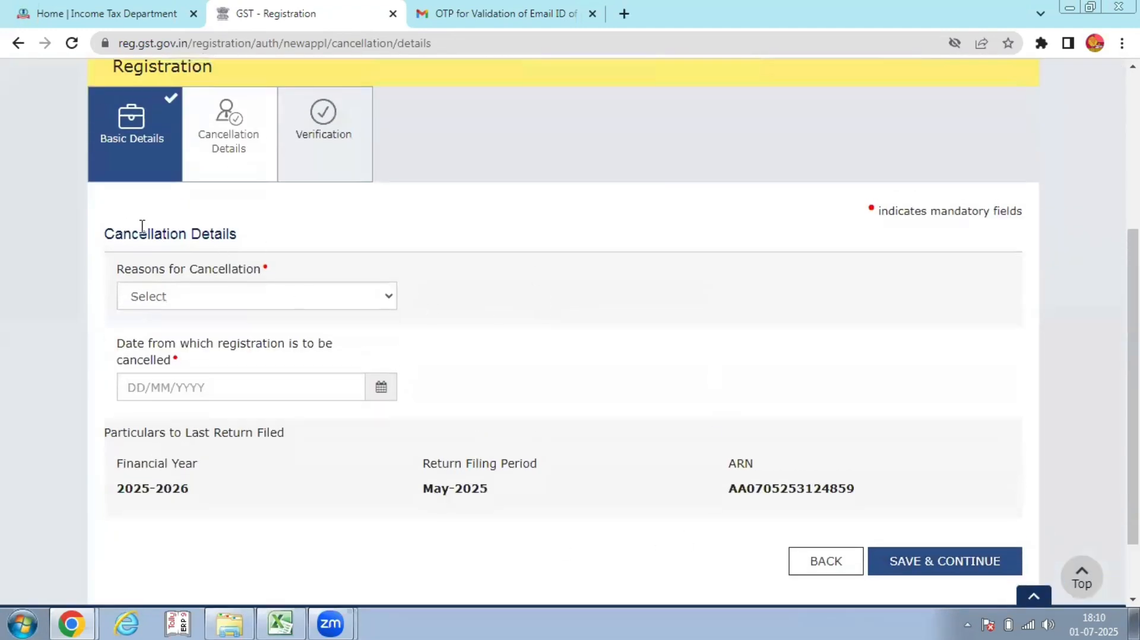
click(200, 296)
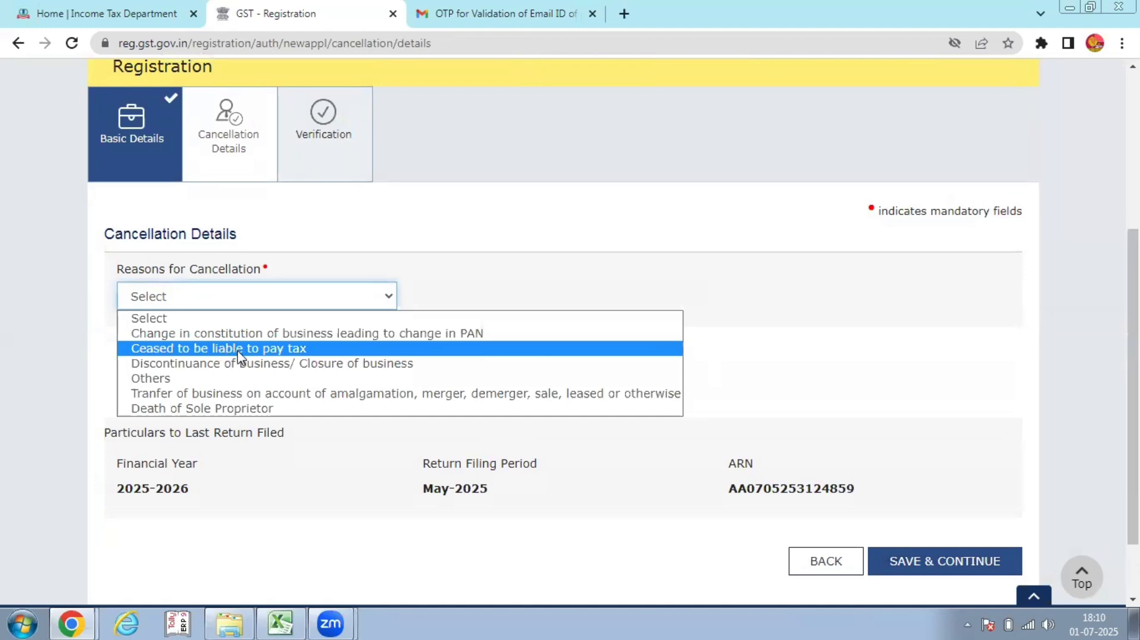
click(268, 367)
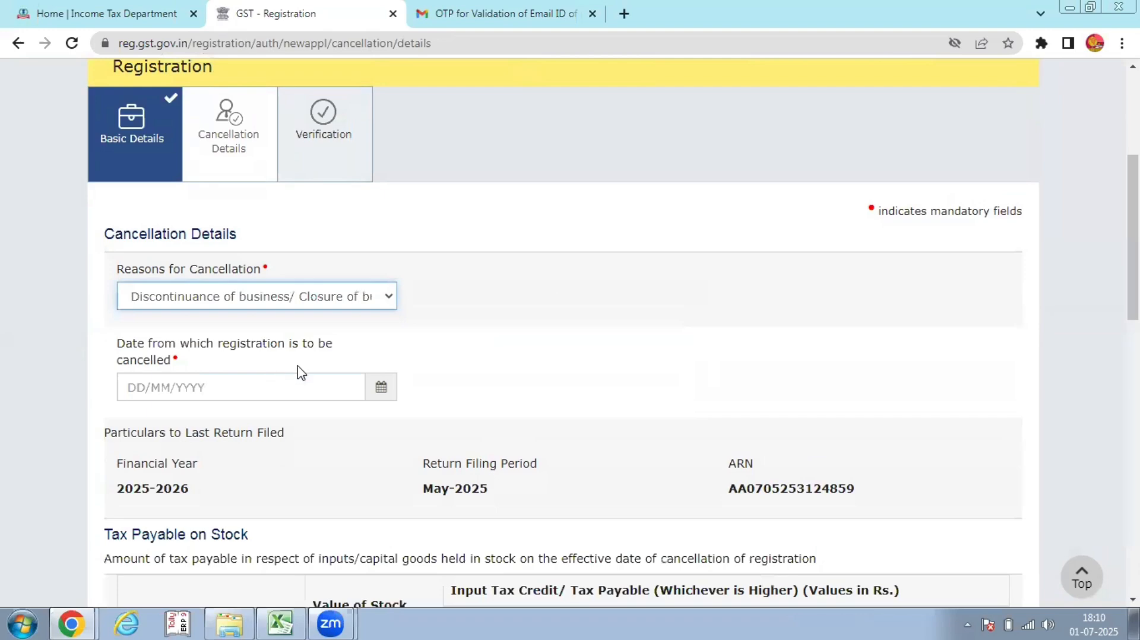
scroll(650, 399, down, 2)
scroll(648, 394, down, 3)
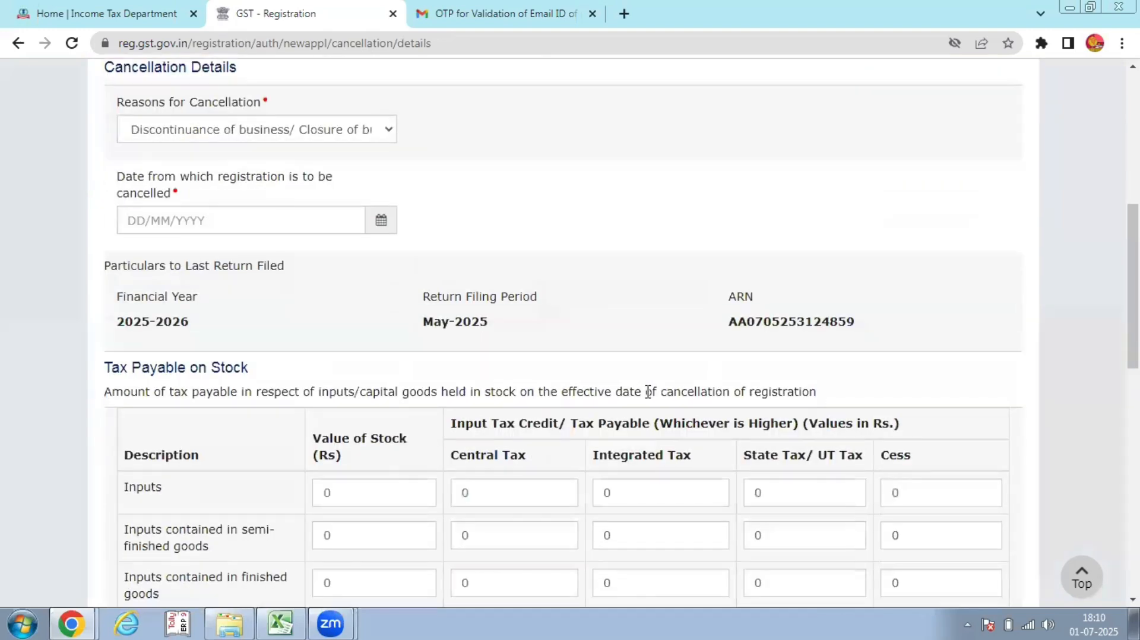
scroll(648, 392, down, 5)
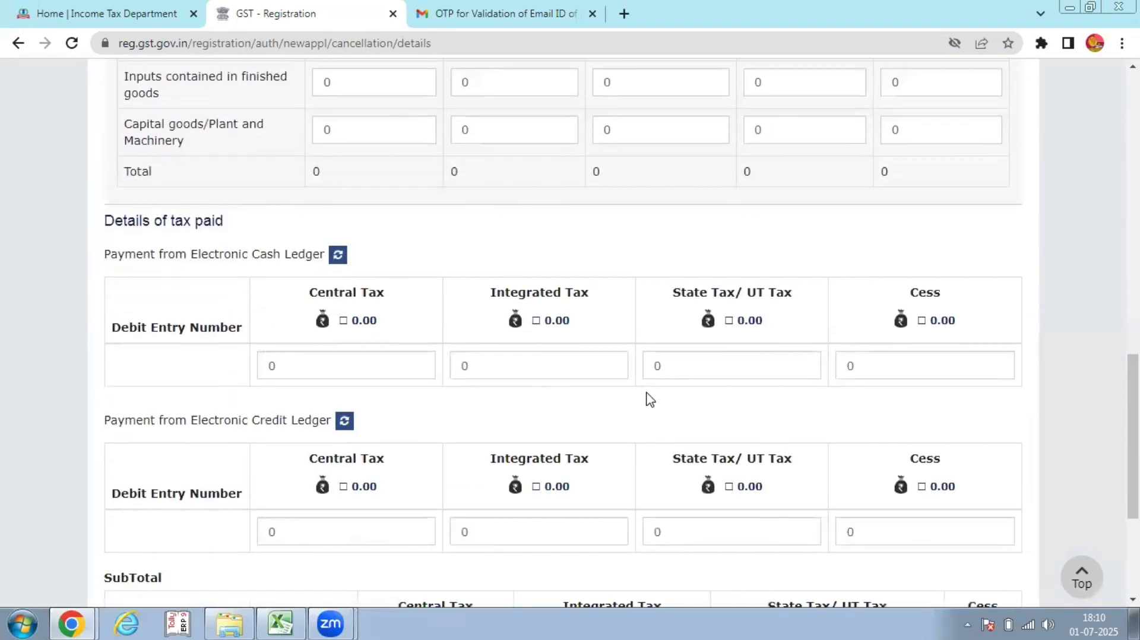
scroll(648, 398, up, 8)
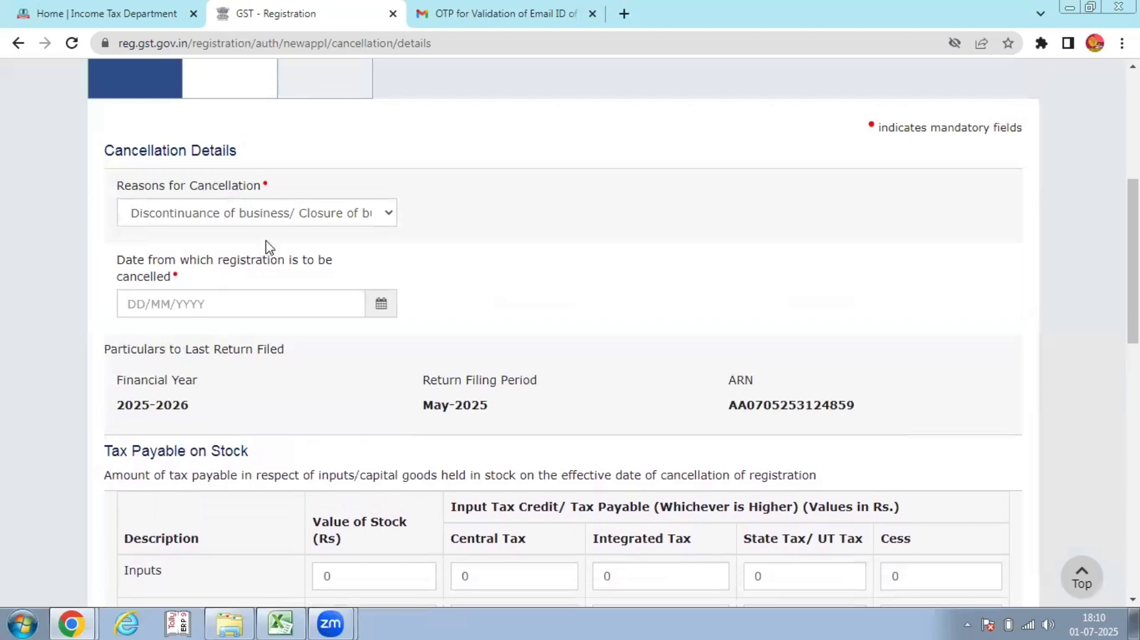
click(268, 214)
click(252, 249)
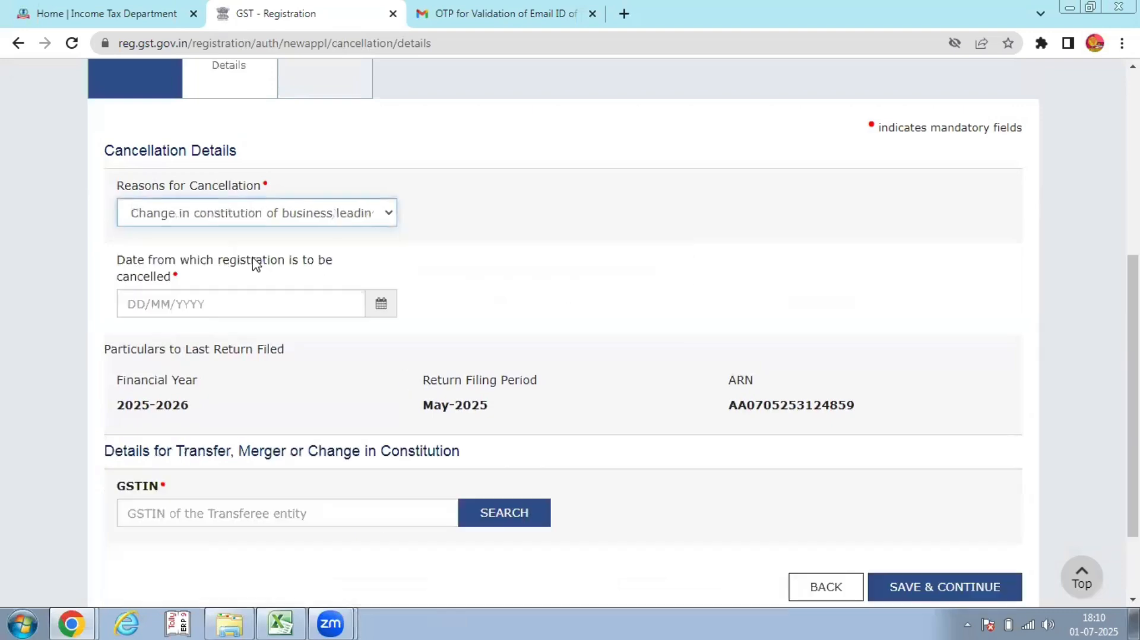
Open the calendar beside the cancellation date field
scroll(489, 273, down, 2)
scroll(491, 276, up, 4)
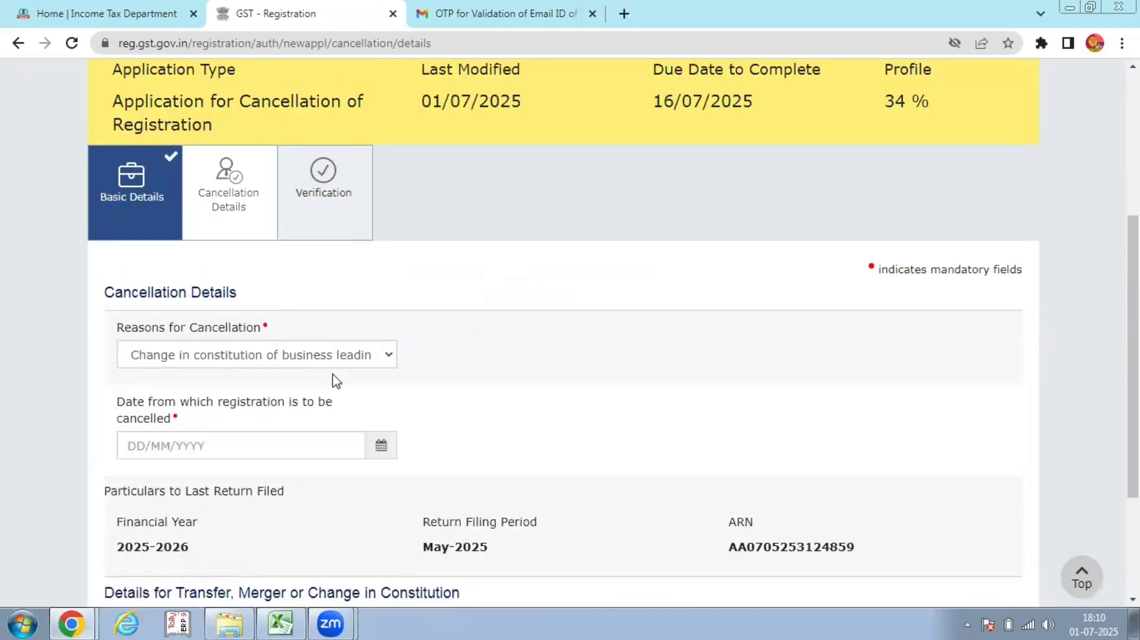
scroll(489, 392, down, 1)
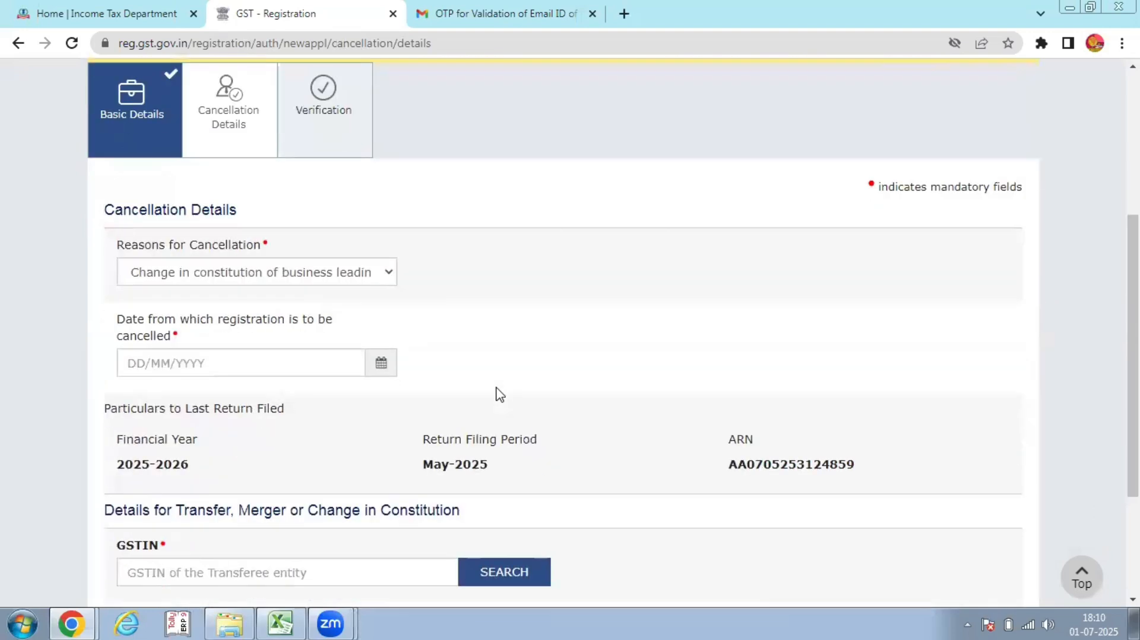
click(381, 364)
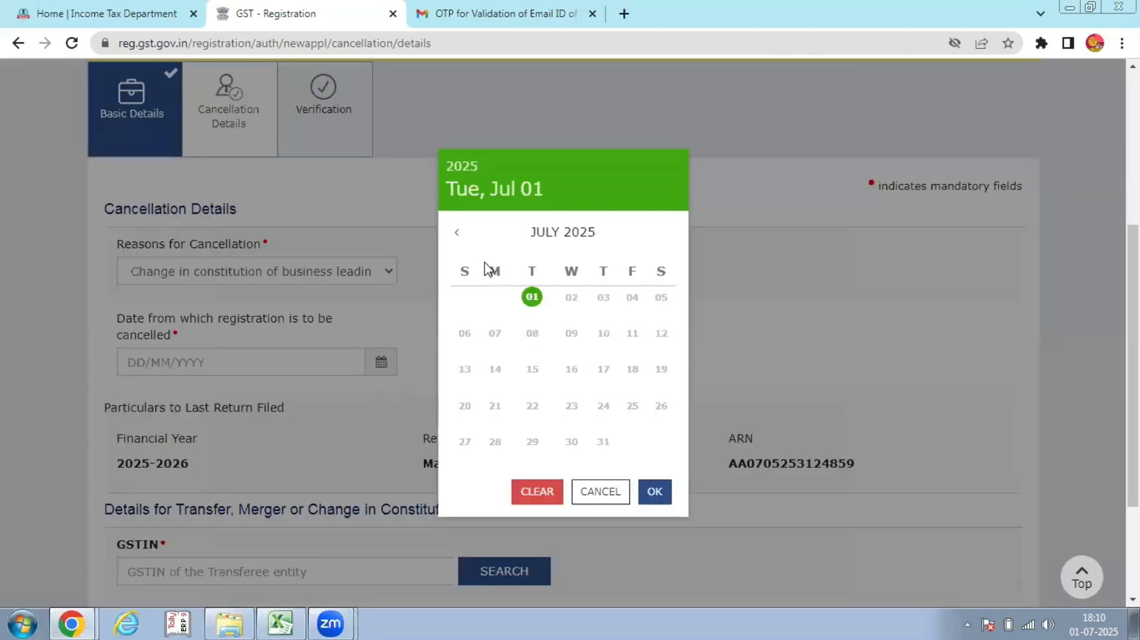
Pick 2 June 2025 in the date picker so the cancellation date reads 02/06/2025
click(456, 235)
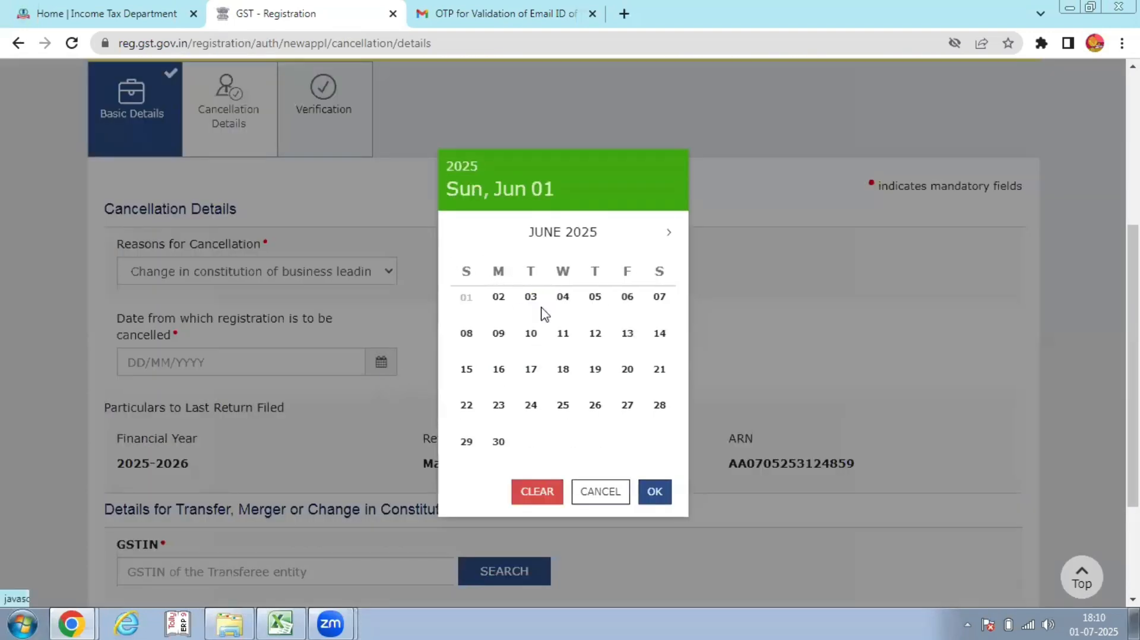
click(498, 304)
scroll(562, 376, down, 1)
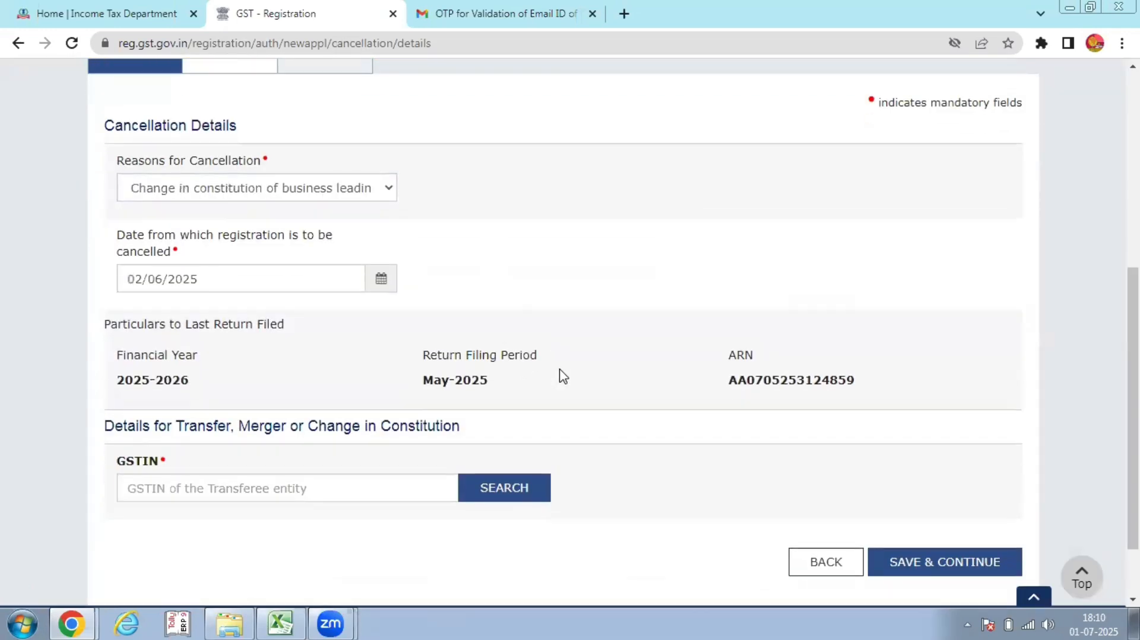
scroll(561, 376, down, 1)
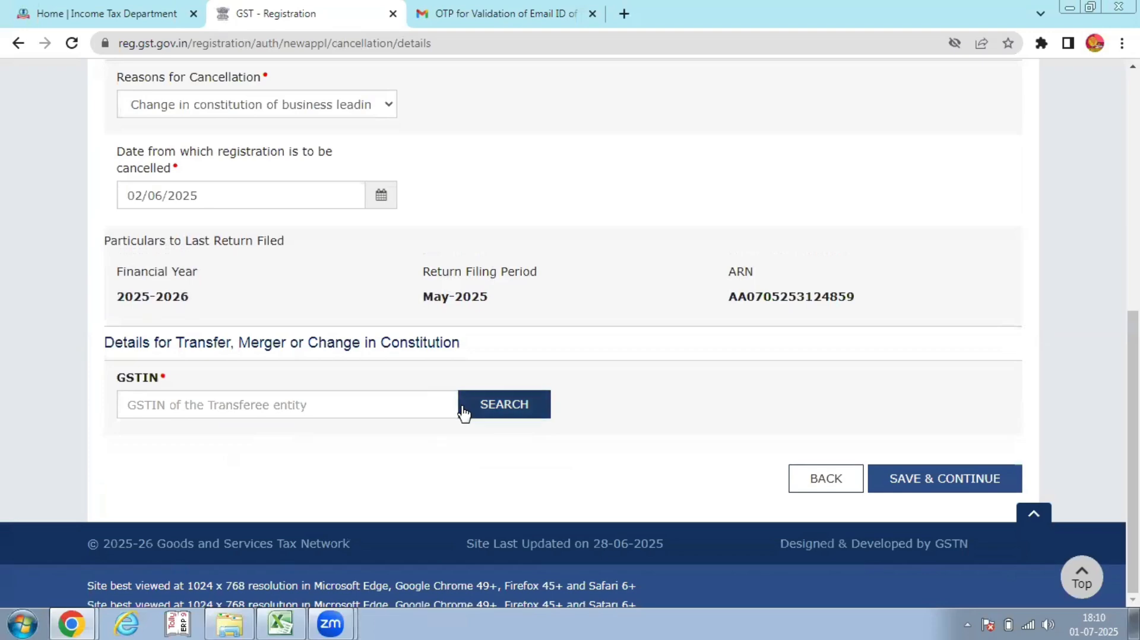
scroll(5, 229, up, 2)
Switch the cancellation reason to 'Discontinuance of business/ Closure of business'
click(300, 271)
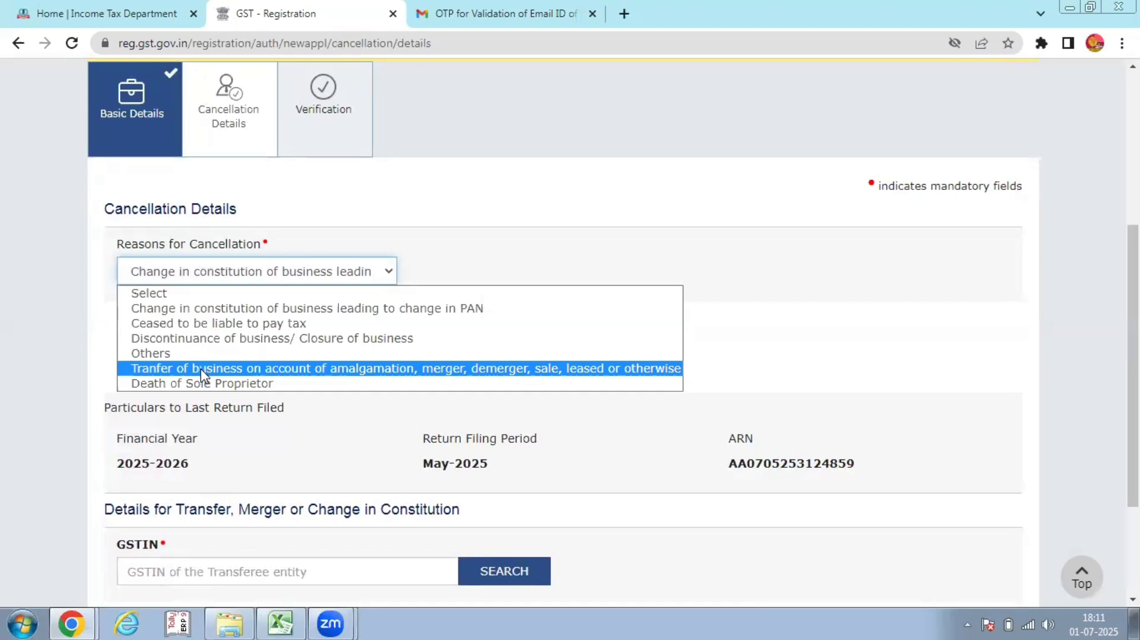
click(205, 384)
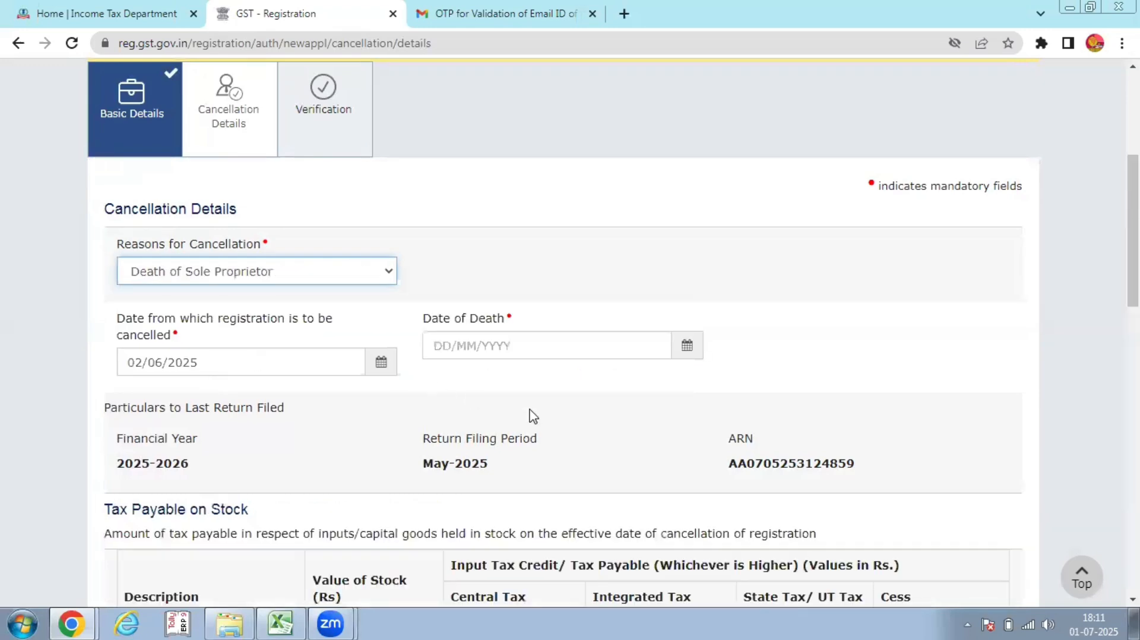
scroll(563, 396, down, 15)
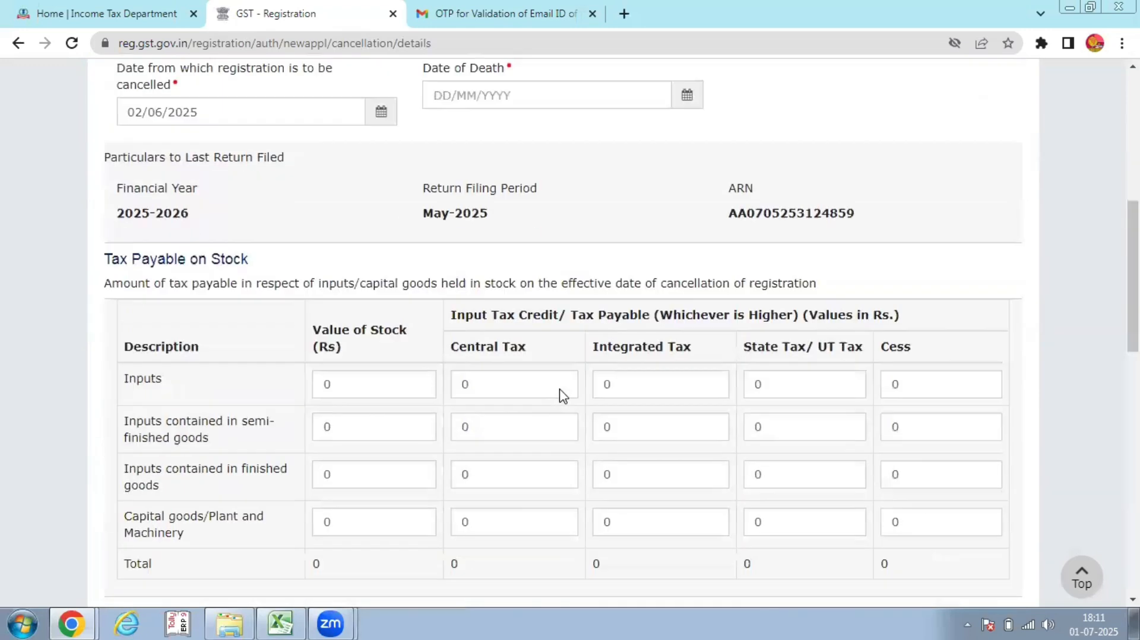
scroll(563, 396, down, 3)
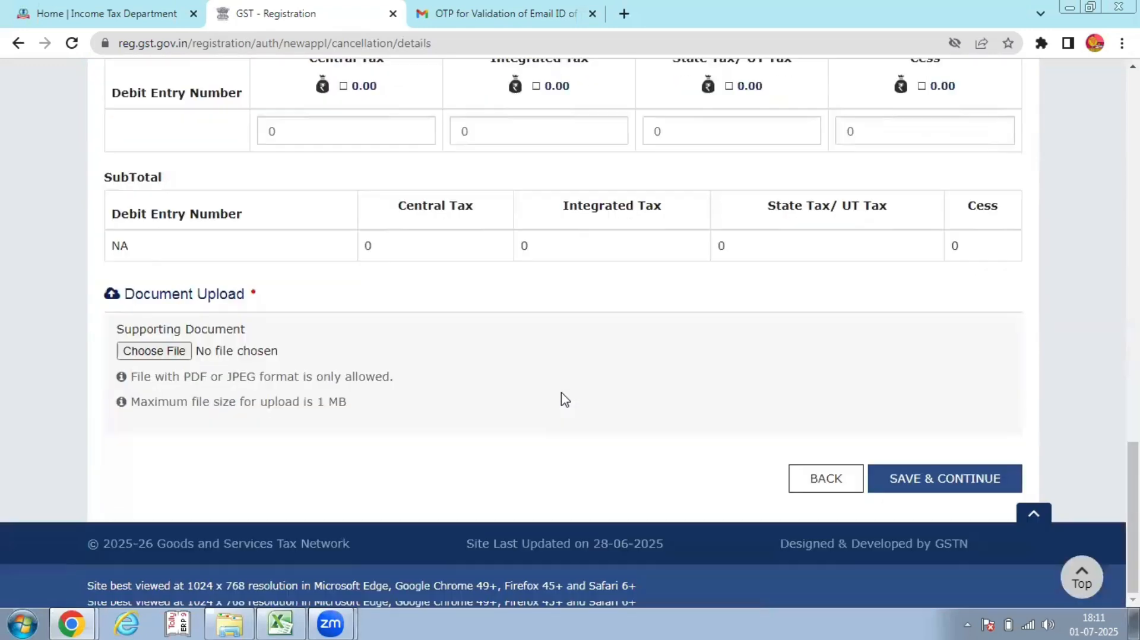
scroll(563, 397, up, 15)
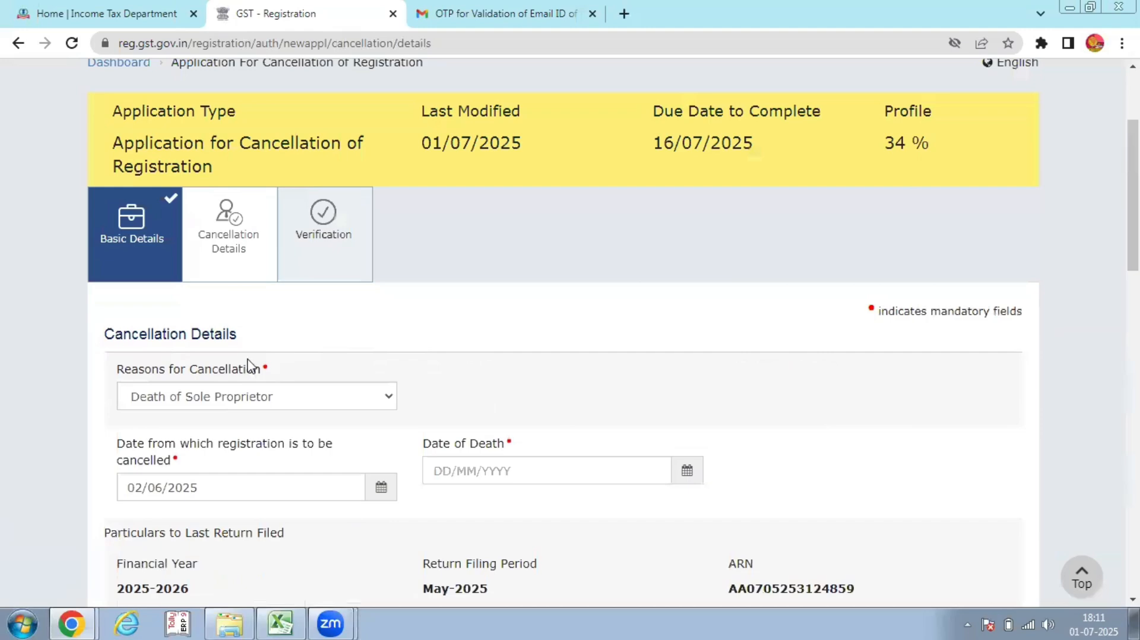
click(249, 396)
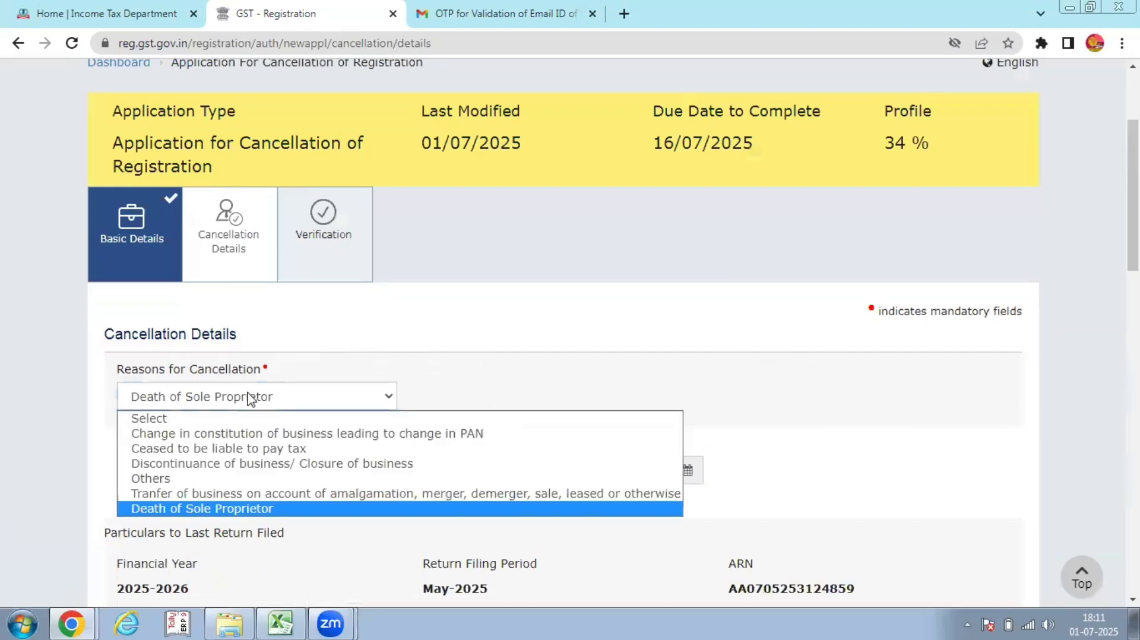
click(197, 464)
Save the cancellation details and proceed to the Verification step
scroll(587, 396, down, 4)
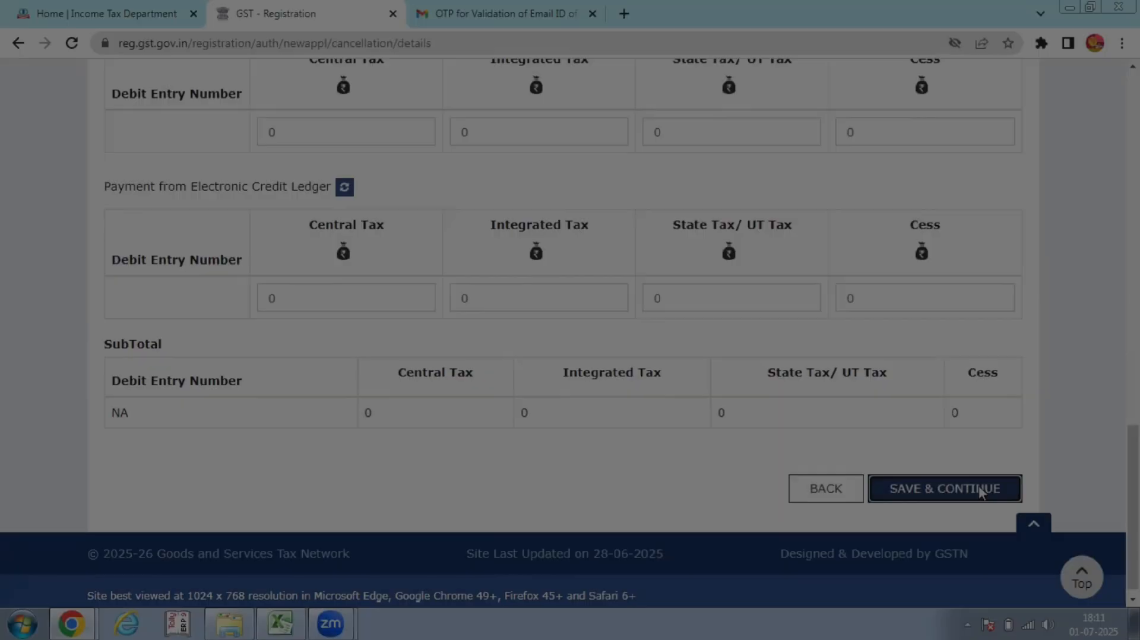
click(945, 488)
scroll(559, 428, down, 3)
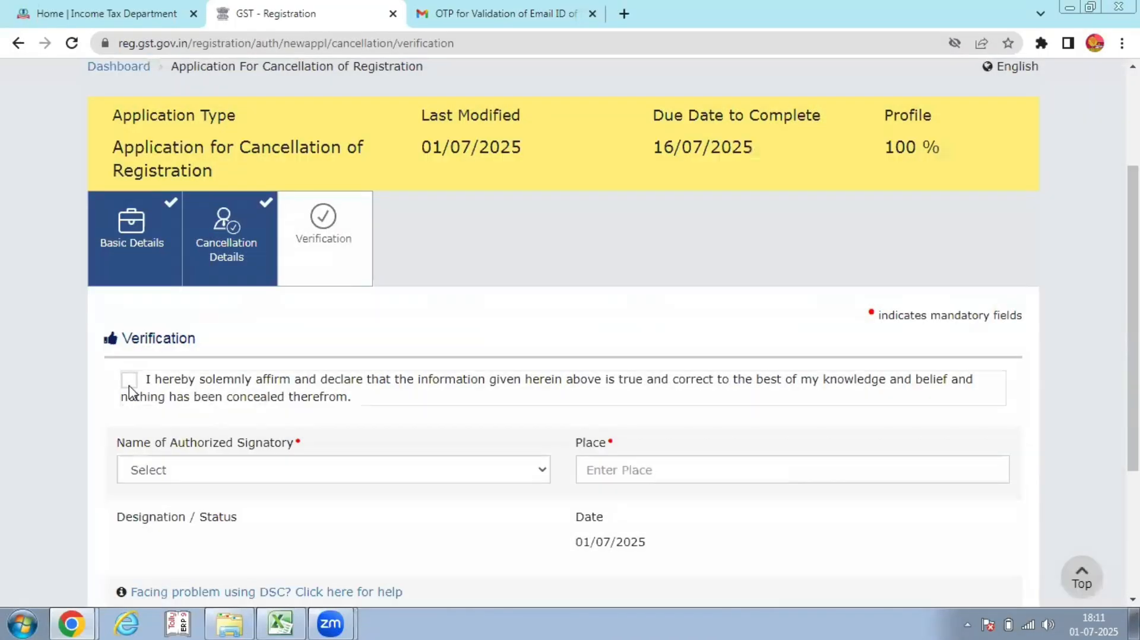
Affirm the declaration, choose the proprietor as signatory with place DELHI, and submit with EVC
click(129, 385)
scroll(251, 368, down, 3)
click(334, 304)
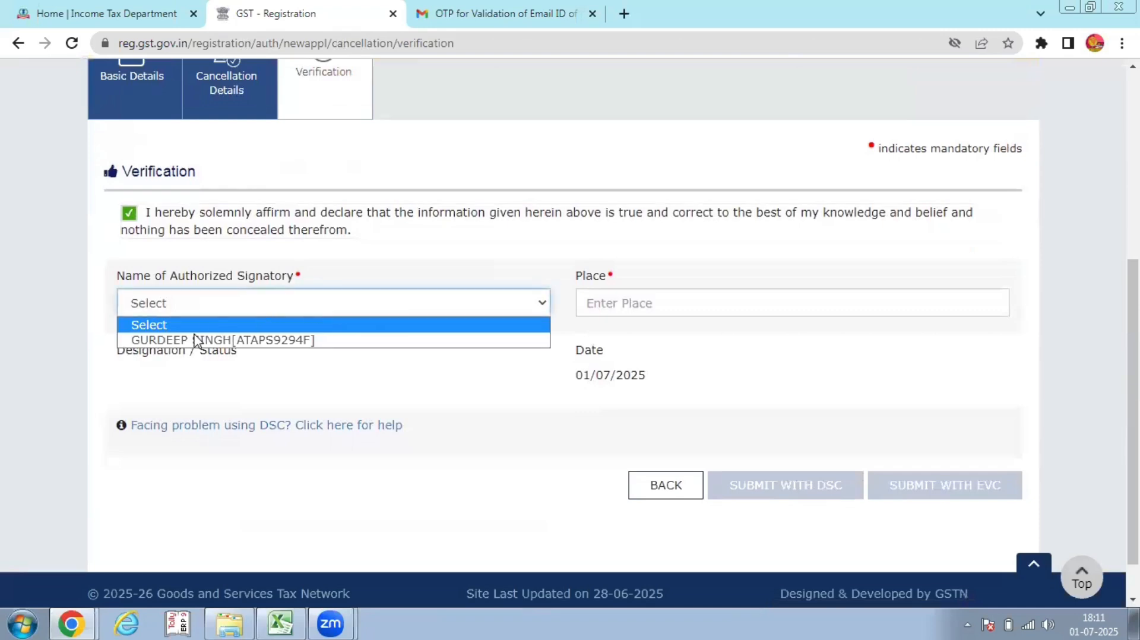
click(214, 340)
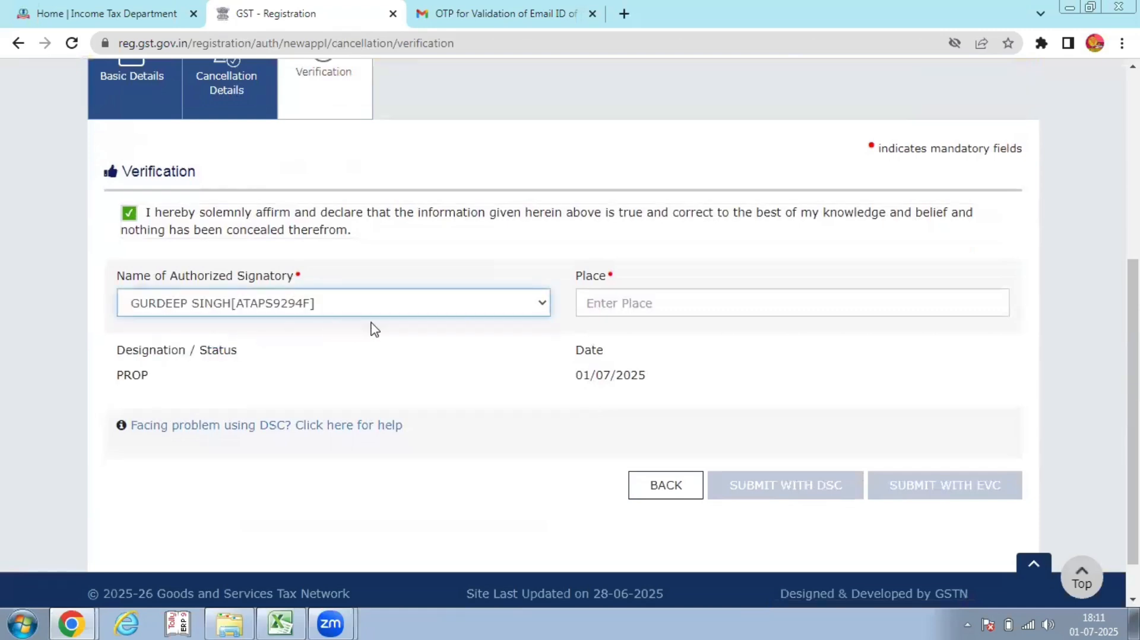
click(630, 304)
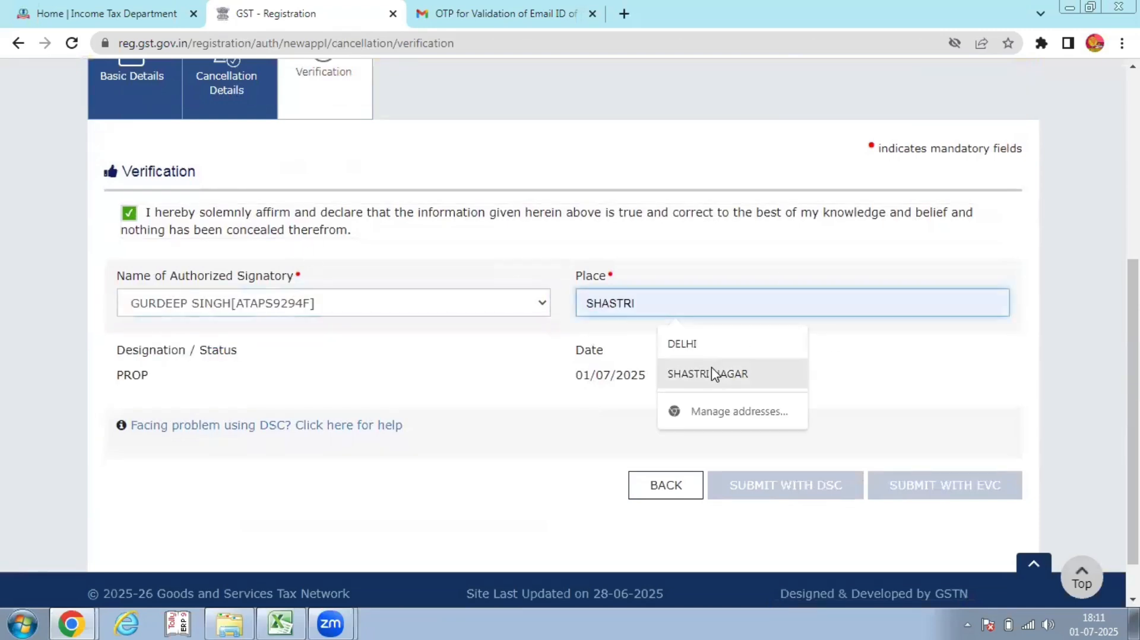
click(713, 345)
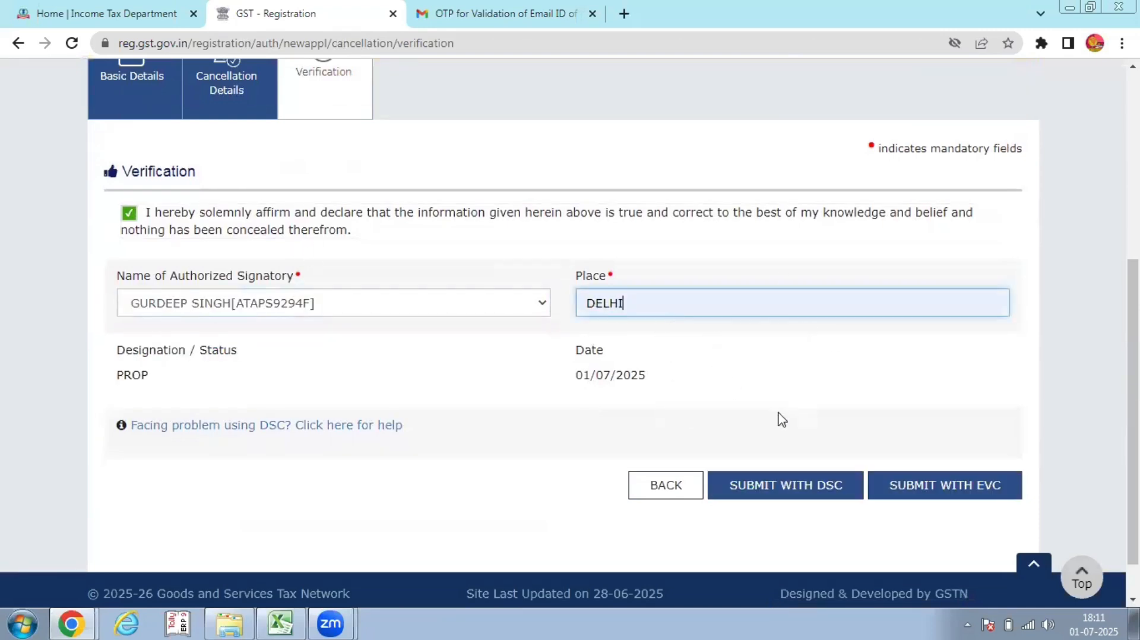
click(941, 492)
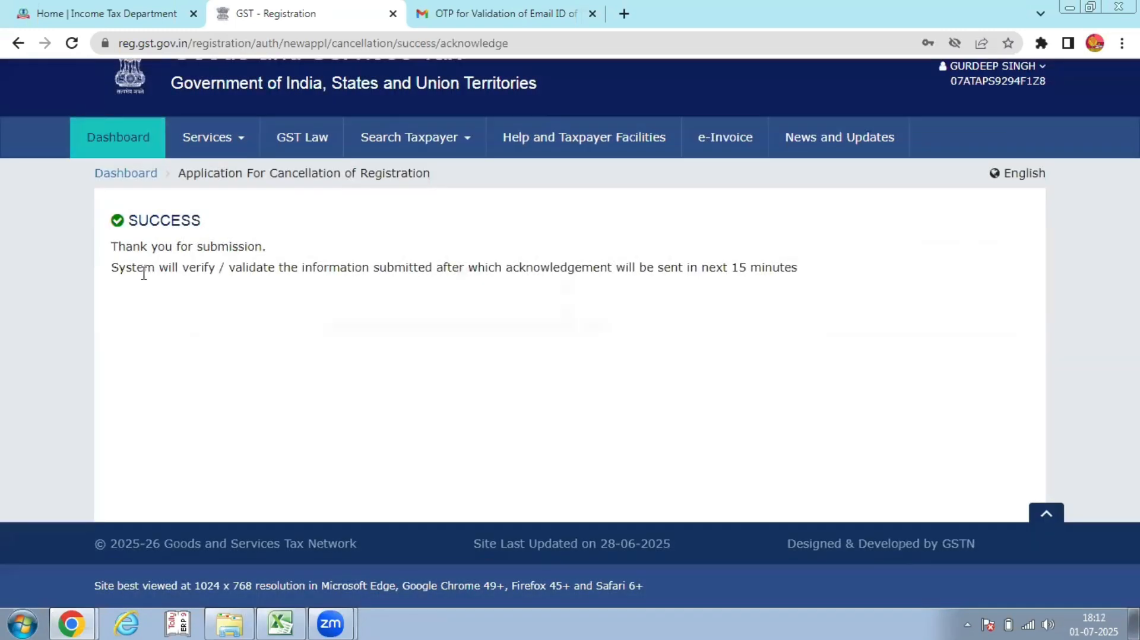
Log out from the account menu and return to the gst.gov.in home page
drag(153, 268, 680, 279)
click(743, 313)
click(992, 73)
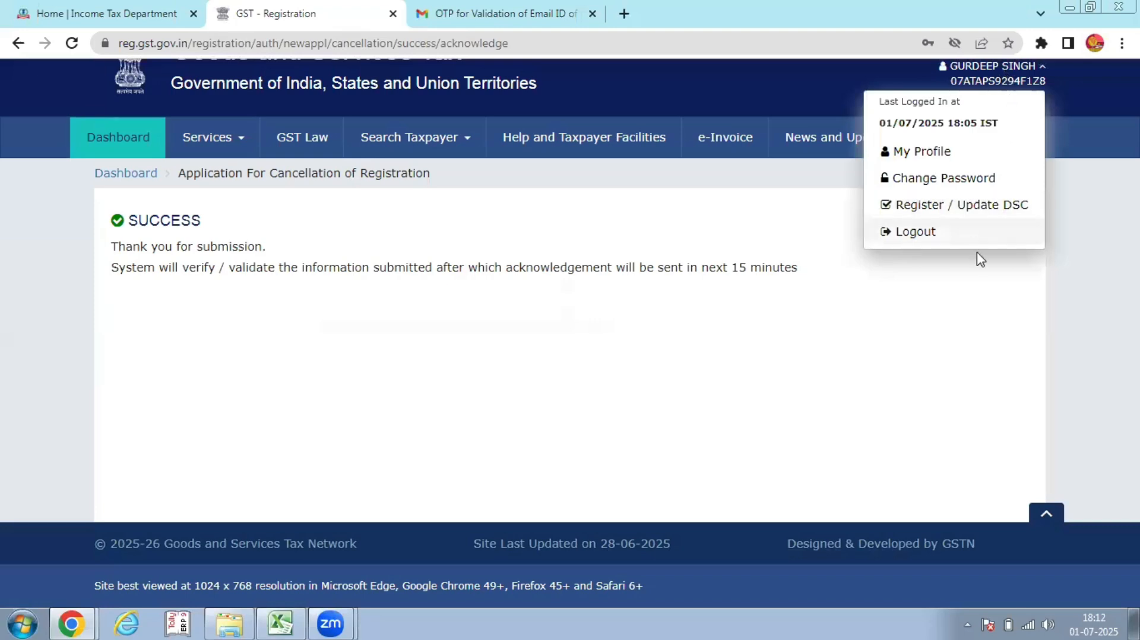
click(970, 237)
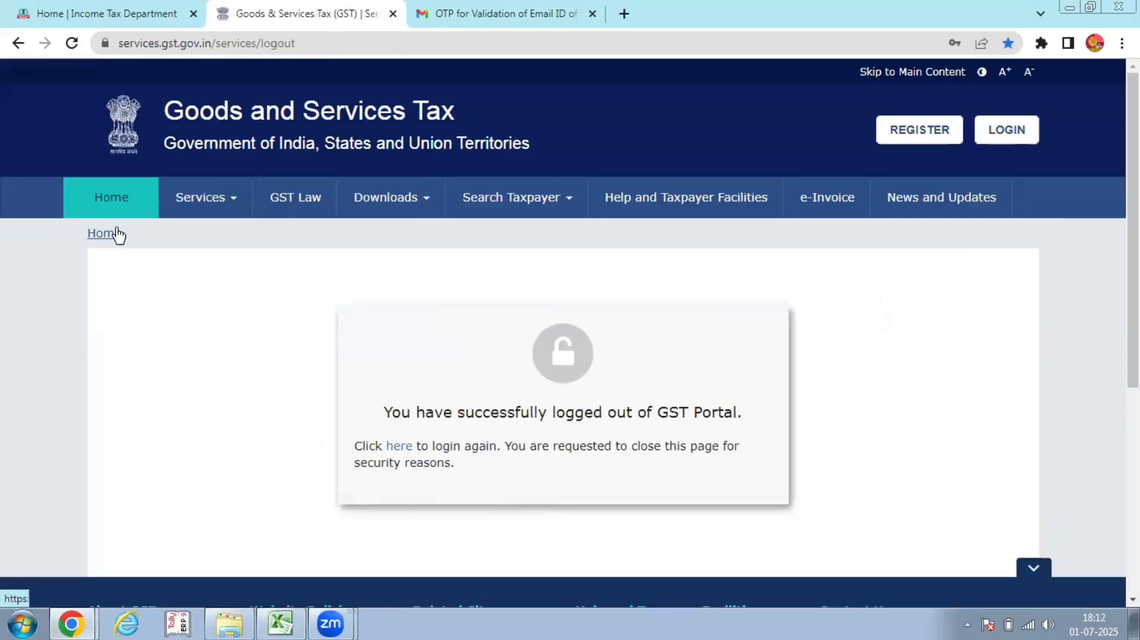
click(109, 235)
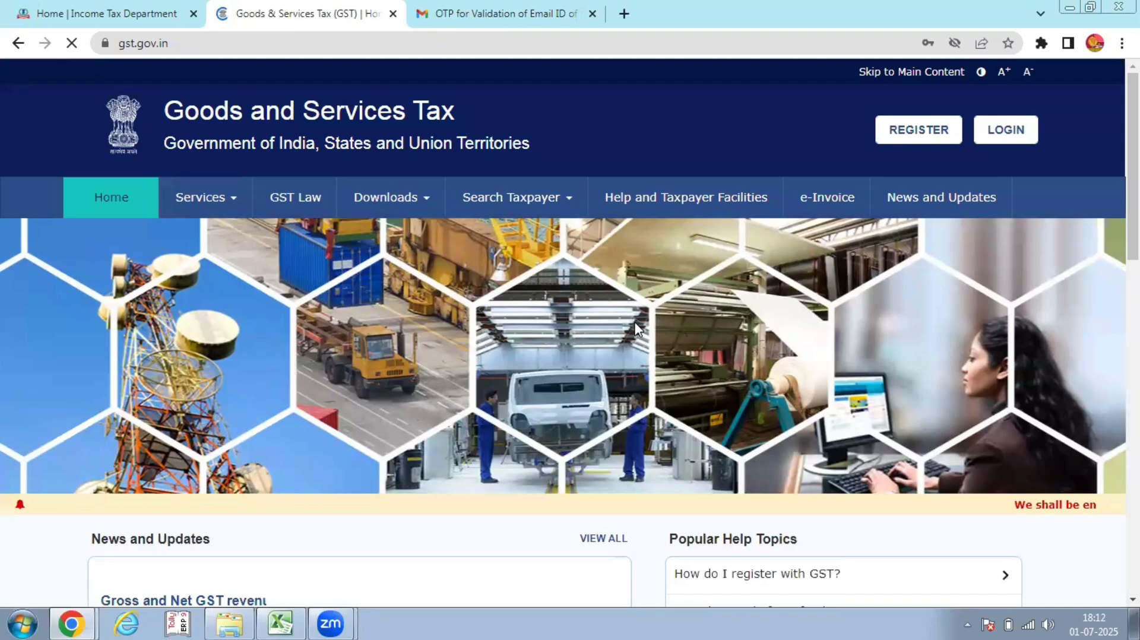
scroll(635, 322, down, 1)
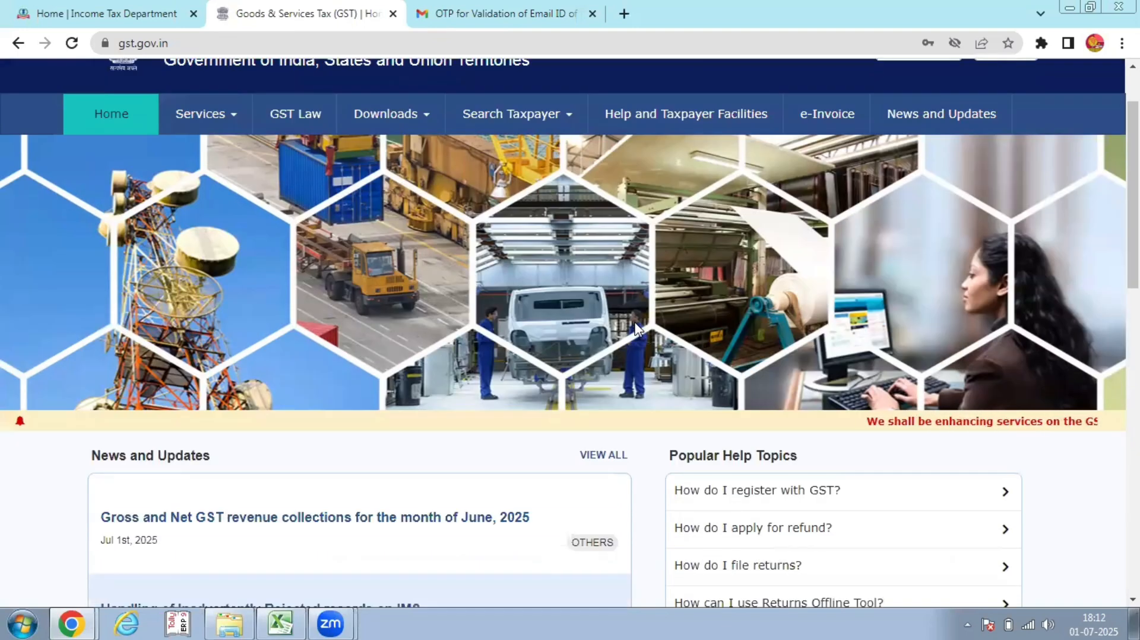
scroll(605, 468, down, 1)
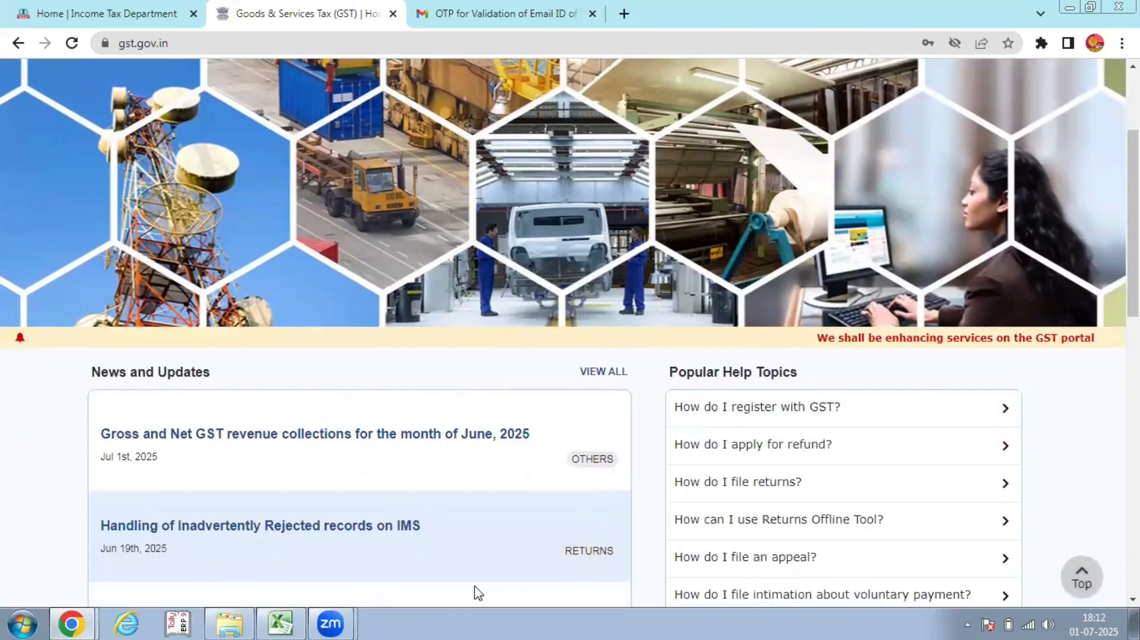